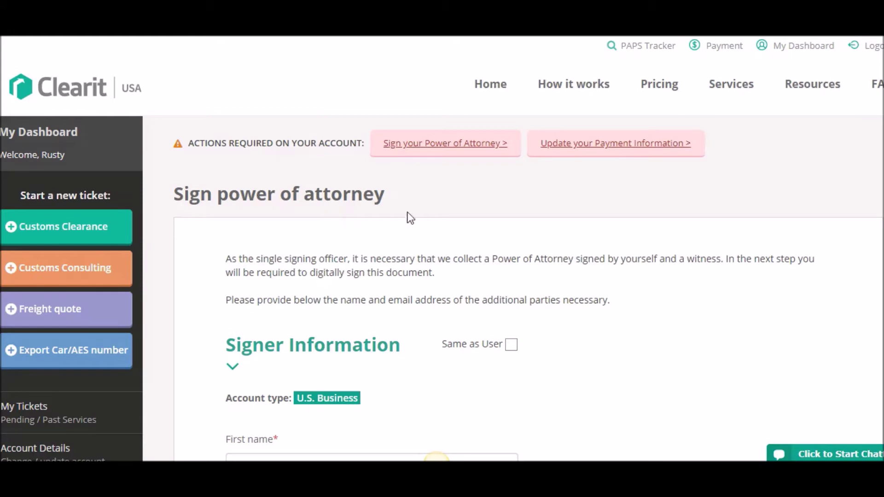
Tick 'Same as User' so the account user is the signer, and review their prefilled name, e-mail and address
scroll(473, 230, down, 5)
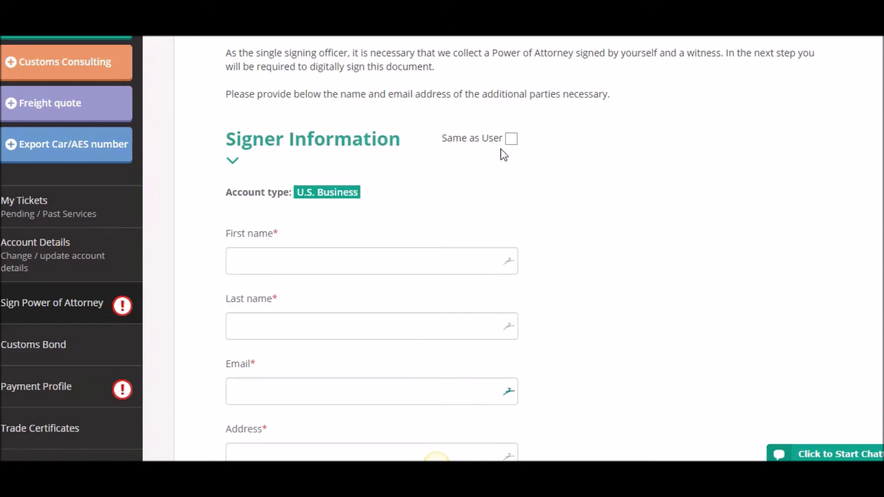
click(512, 139)
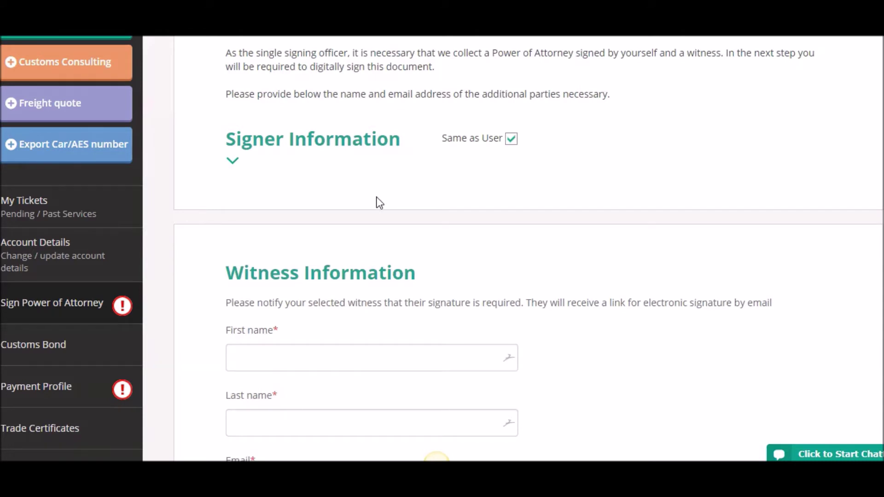
click(233, 161)
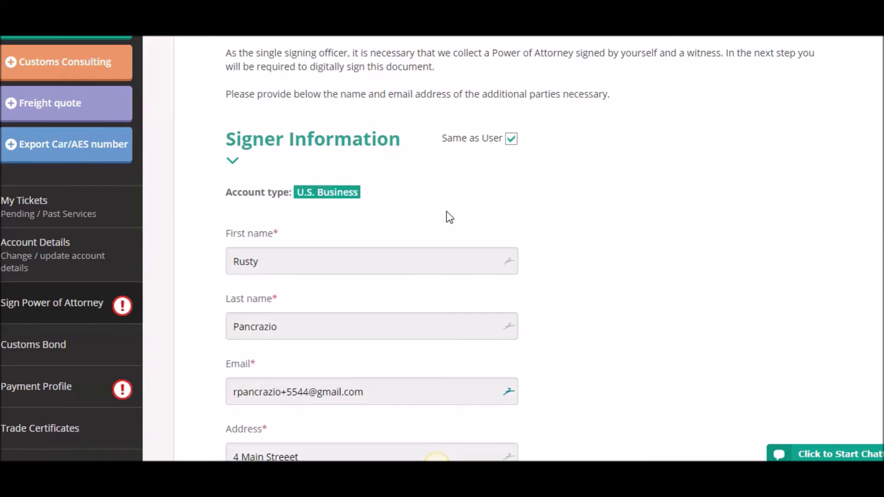
scroll(449, 216, down, 3)
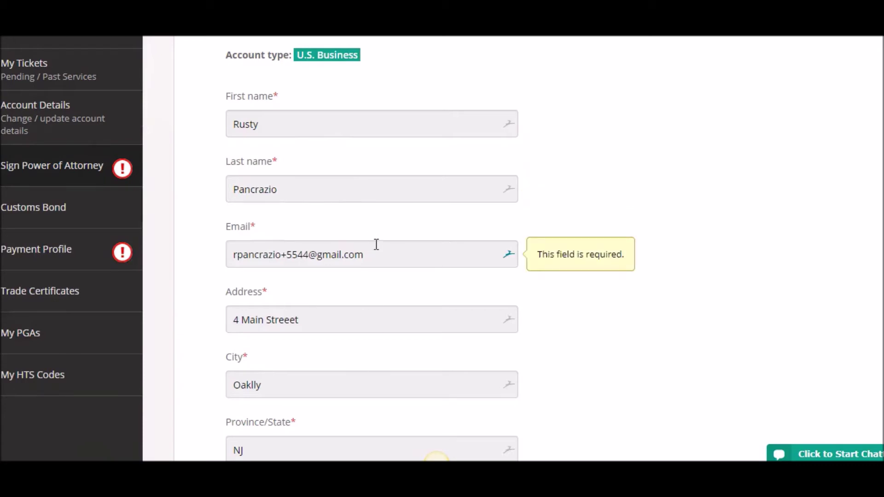
scroll(622, 270, down, 3)
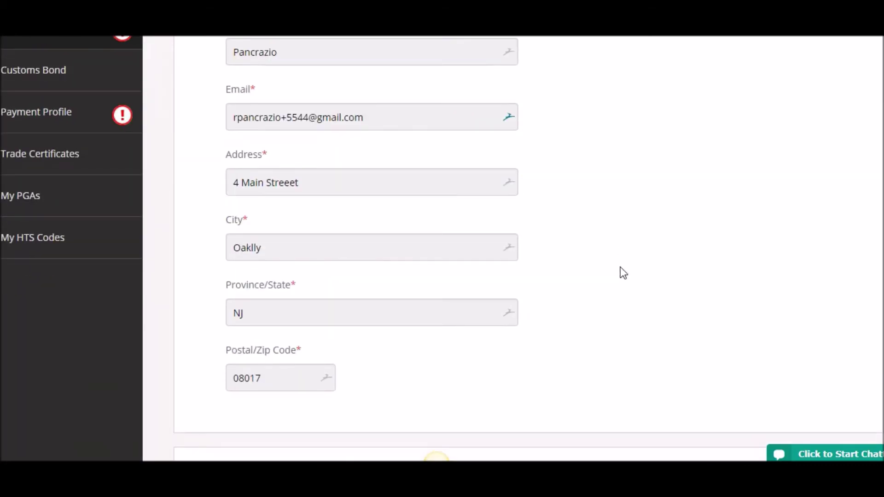
scroll(620, 268, down, 7)
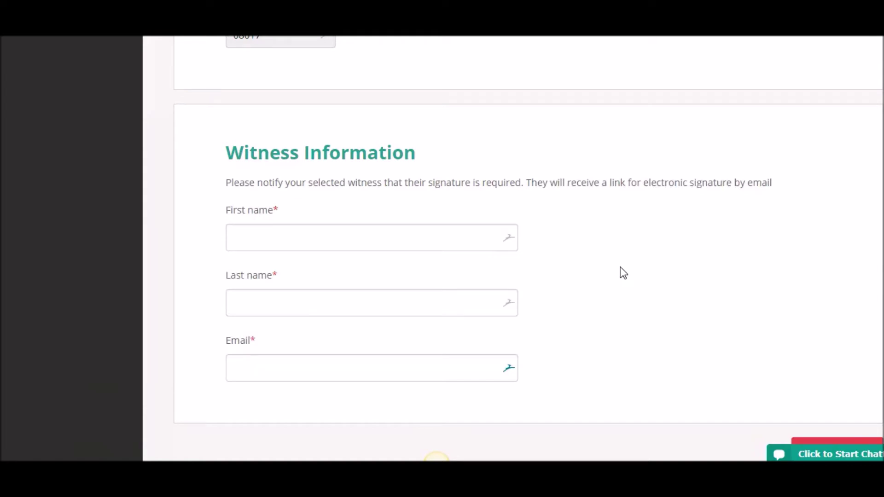
scroll(173, 172, up, 15)
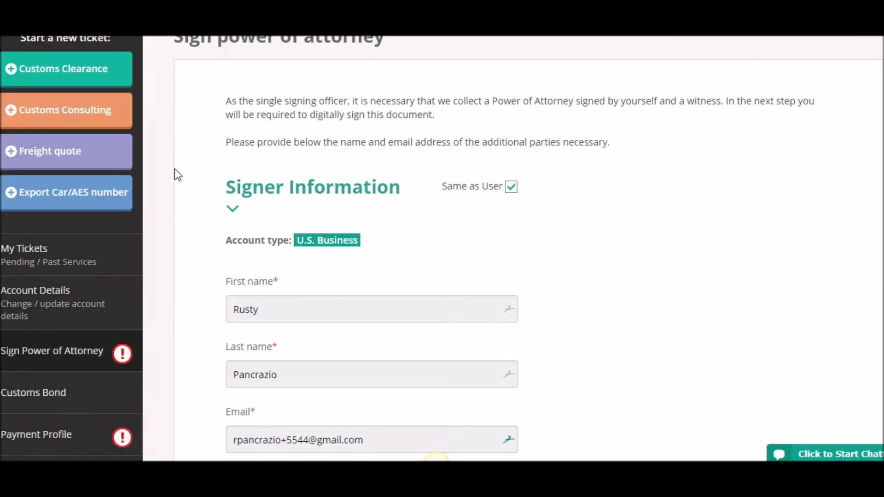
click(9, 320)
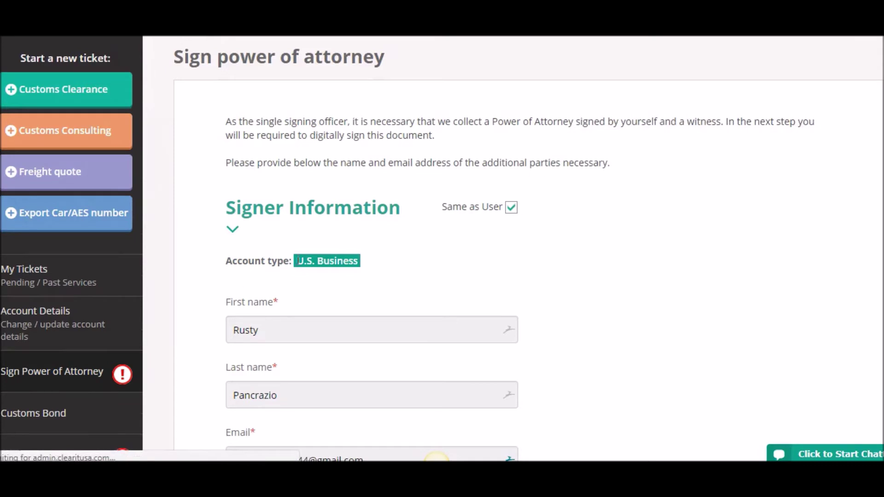
scroll(388, 244, down, 10)
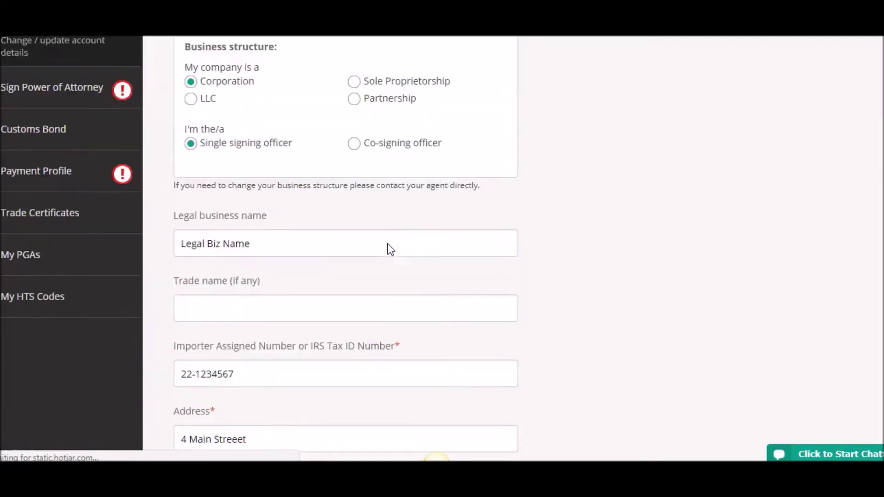
scroll(388, 240, up, 2)
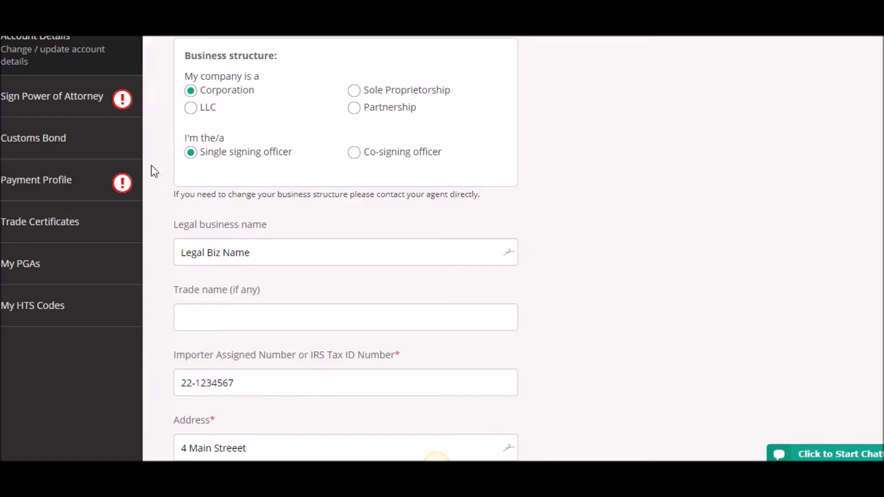
click(89, 98)
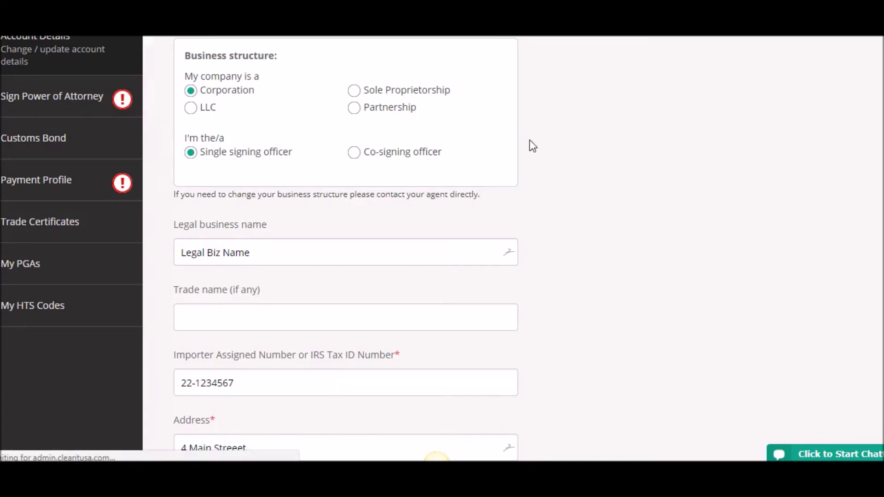
Set the signer to match the account user with 'Same as User'
click(511, 345)
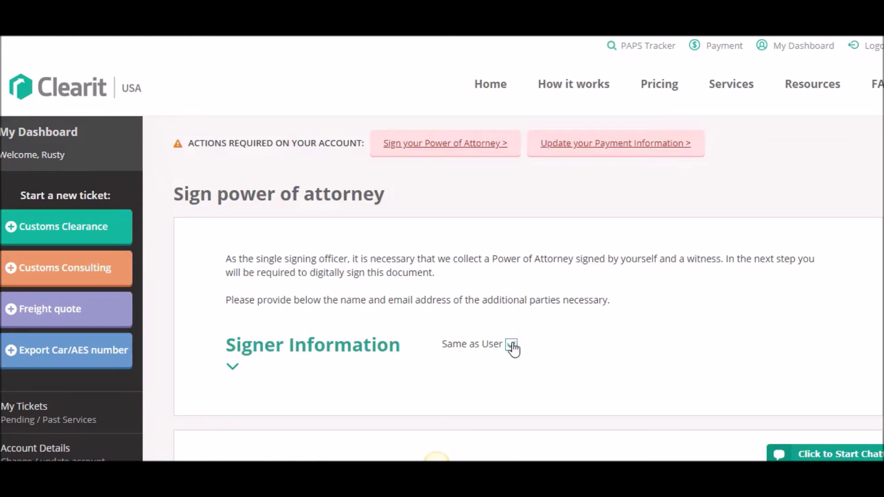
scroll(449, 302, down, 4)
scroll(447, 297, down, 3)
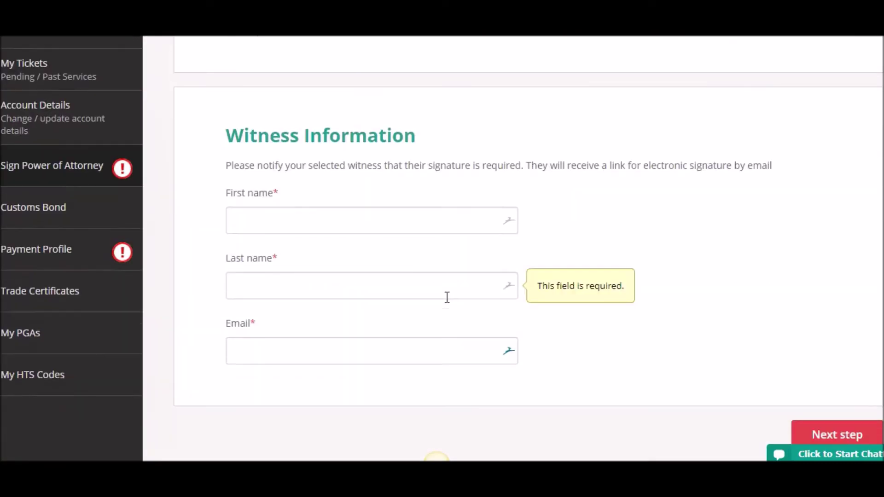
Enter the witness's first name, last name and e-mail address in Witness Information
click(274, 219)
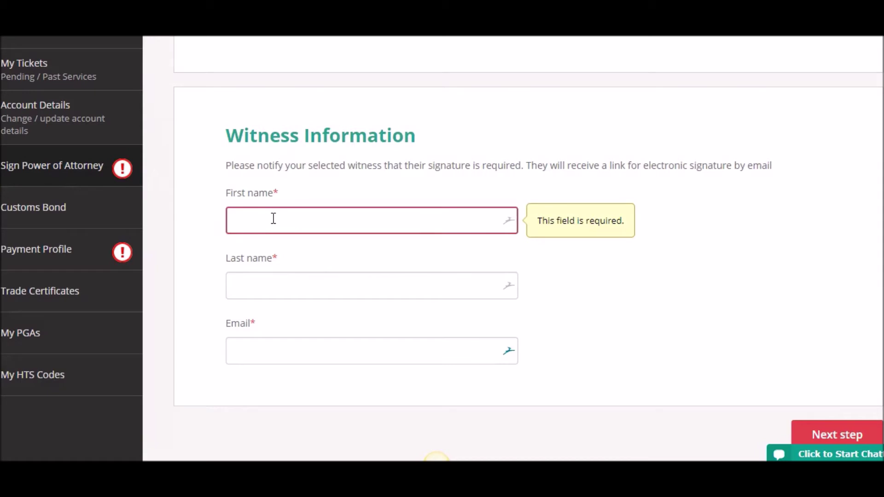
text(john)
key(Tab)
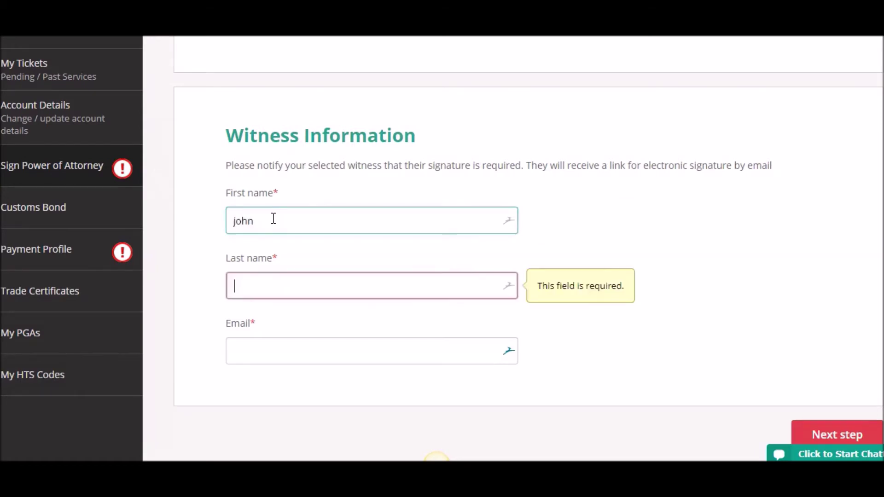
text(Doe)
key(Tab)
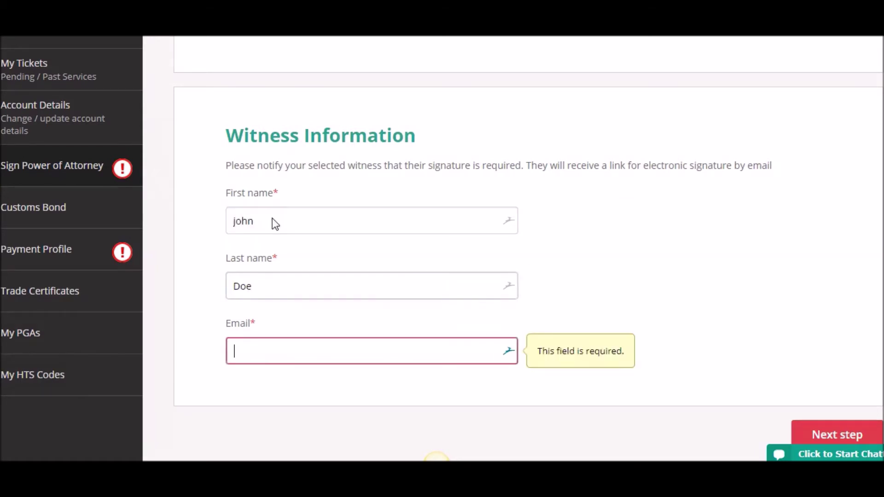
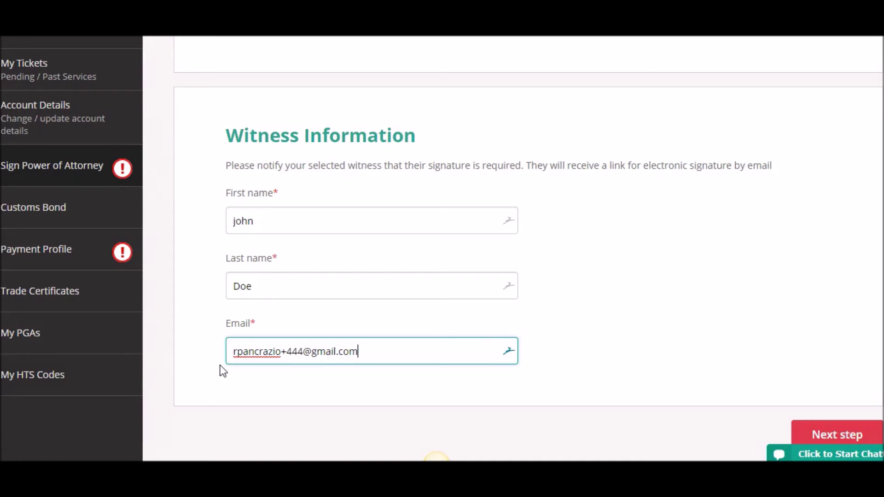
Proceed to the signing document and set the signing date to 14 June 2018
click(853, 433)
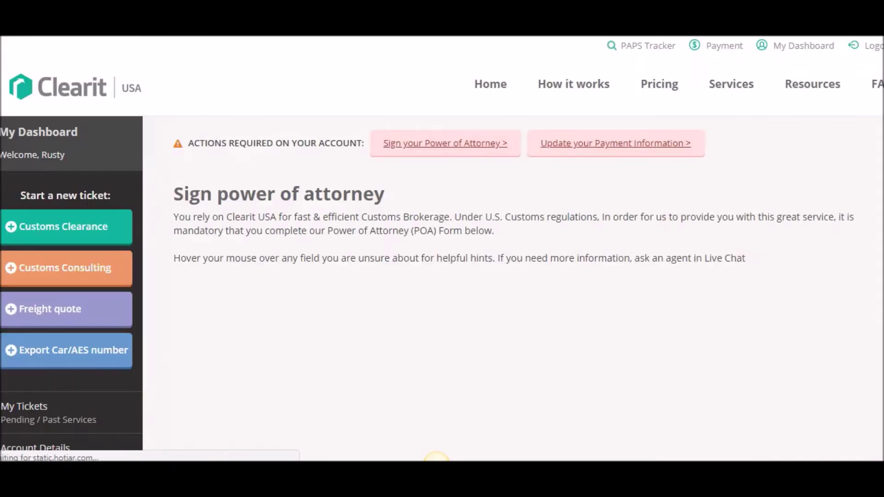
scroll(753, 276, down, 3)
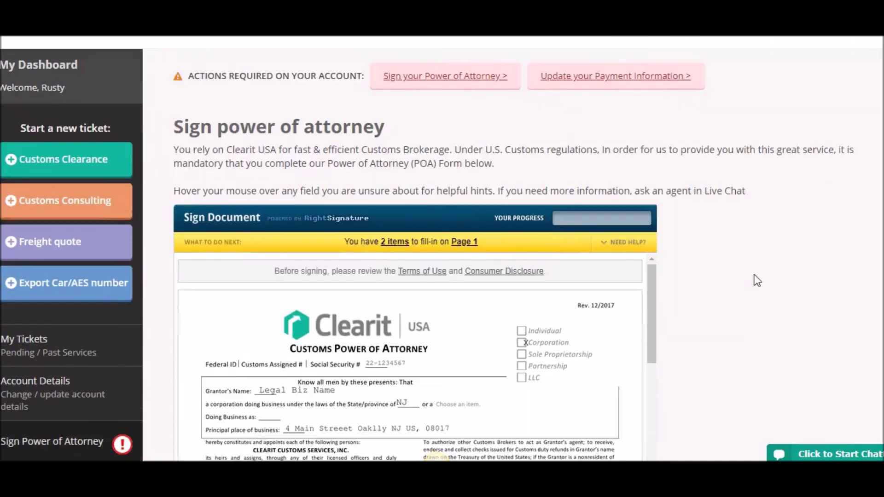
scroll(758, 281, down, 1)
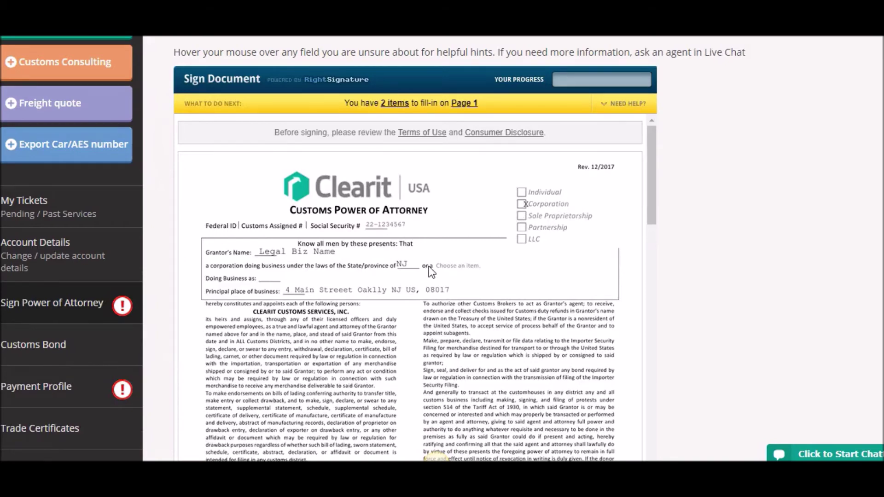
scroll(424, 282, down, 6)
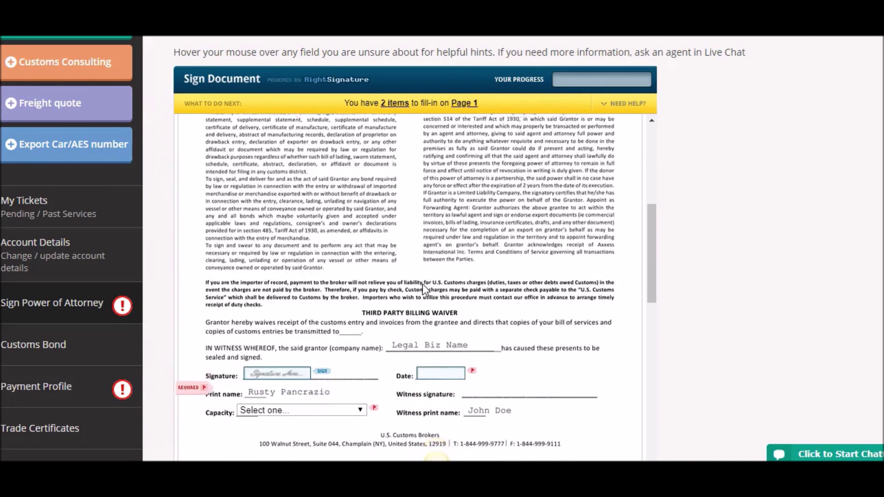
scroll(422, 284, down, 4)
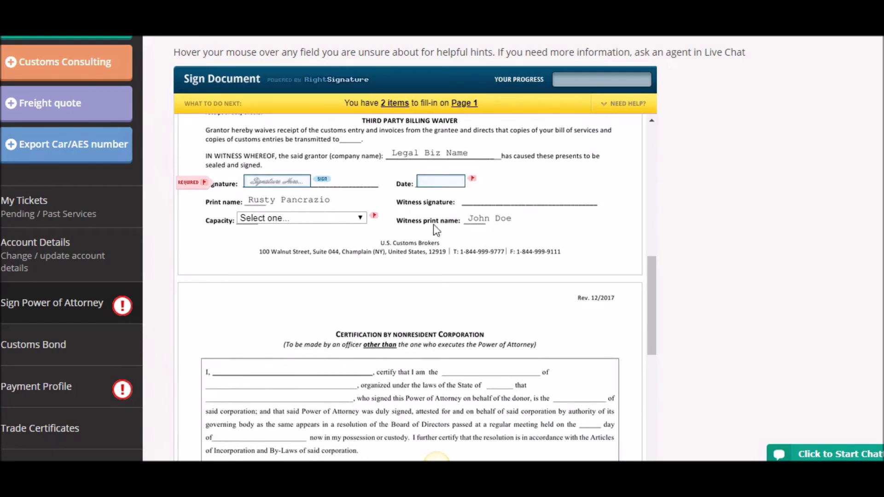
click(442, 181)
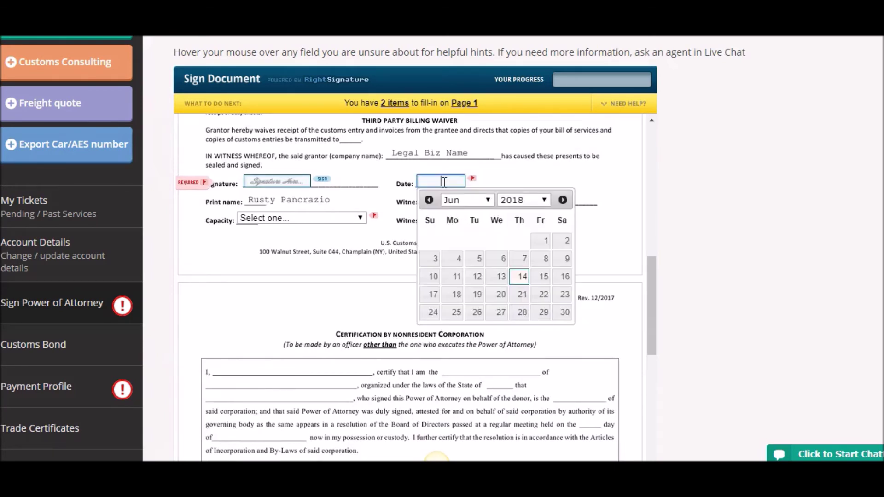
click(522, 286)
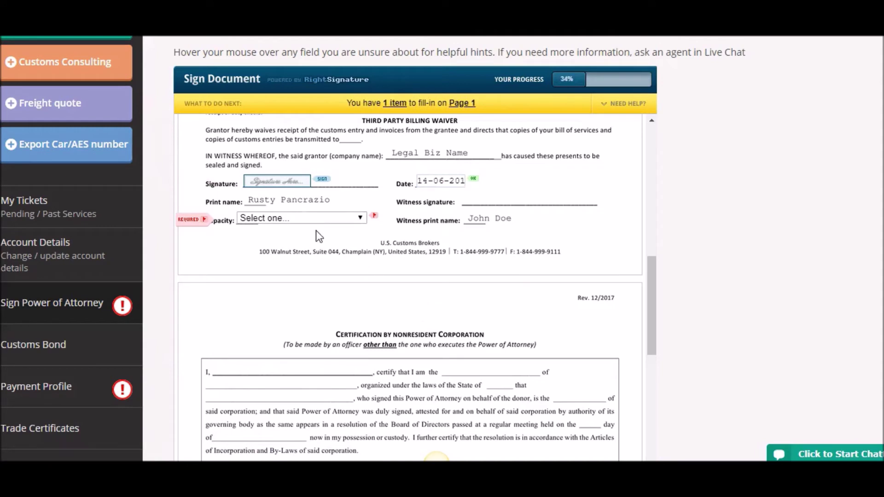
Set the grantor's capacity to President, draw the grantor's signature and submit it
click(313, 218)
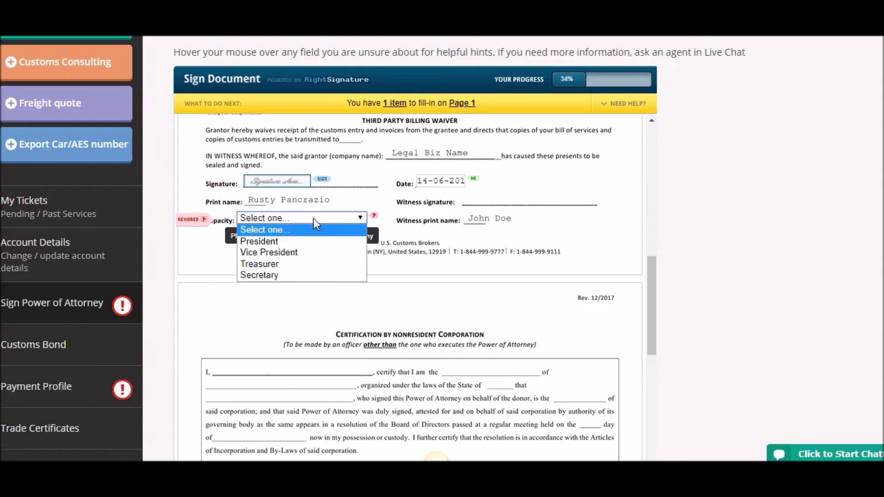
click(296, 241)
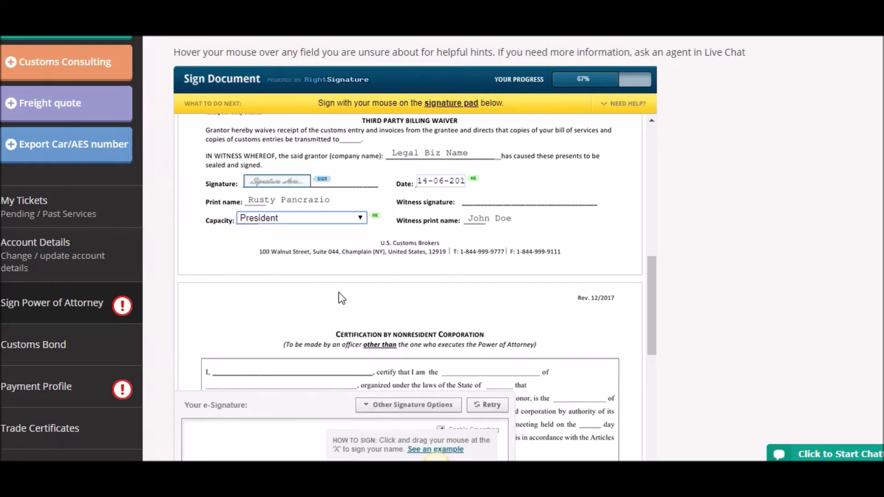
scroll(819, 269, down, 1)
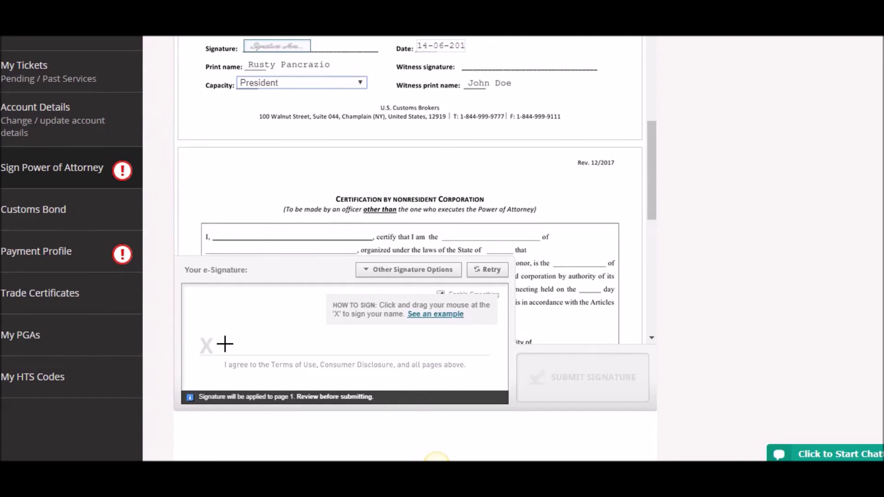
mouse_move(242, 321)
mouse_down()
mouse_move(245, 341)
mouse_move(260, 346)
mouse_move(432, 345)
mouse_up()
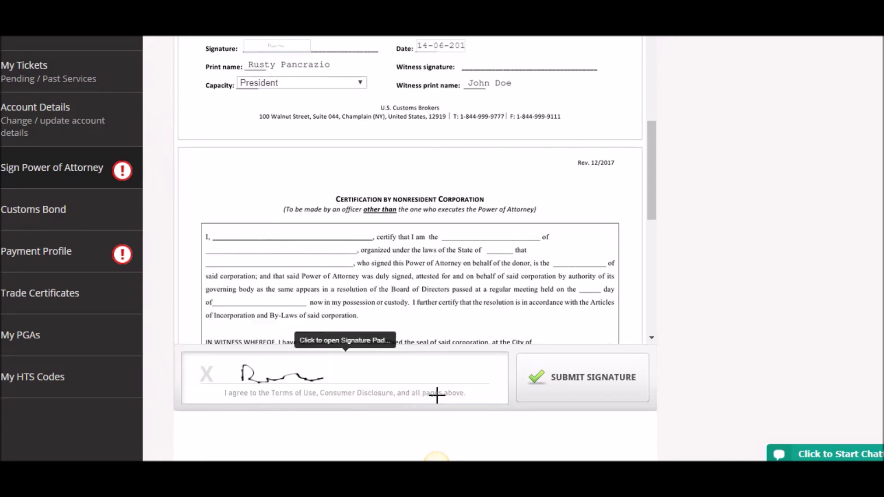
click(582, 385)
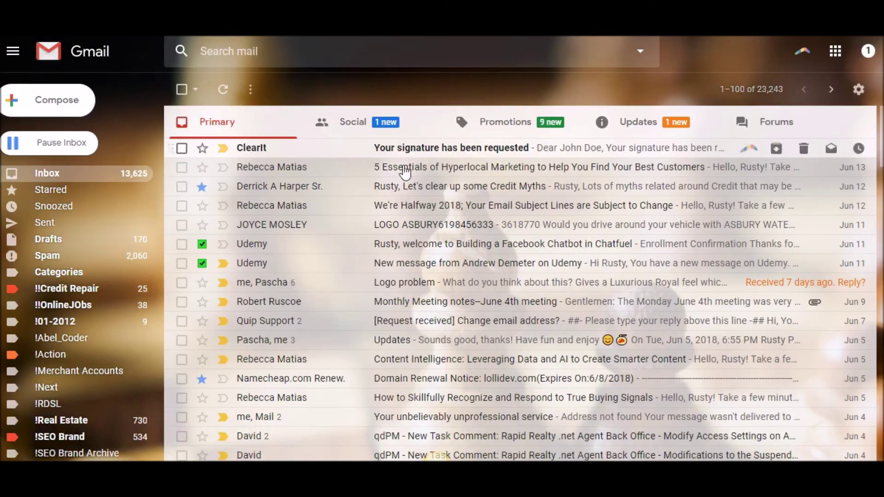
Open ClearIt's 'Your signature has been requested' email and follow its witness signing link
click(433, 148)
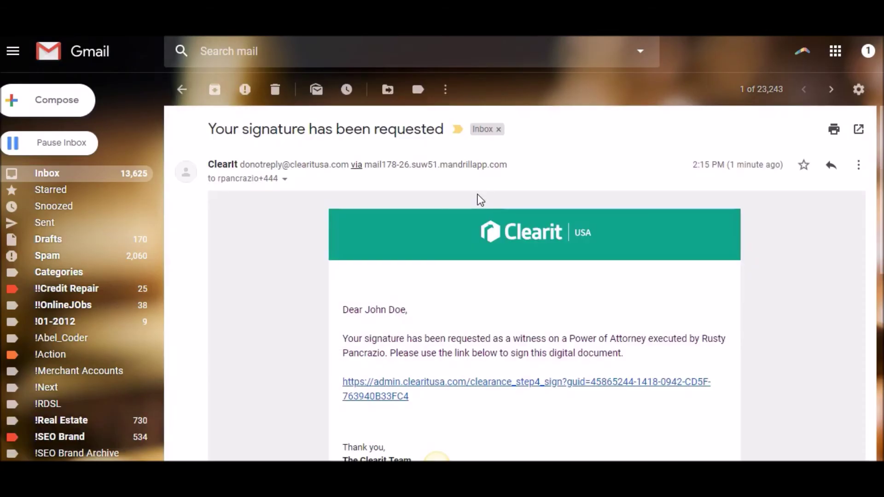
scroll(419, 268, down, 3)
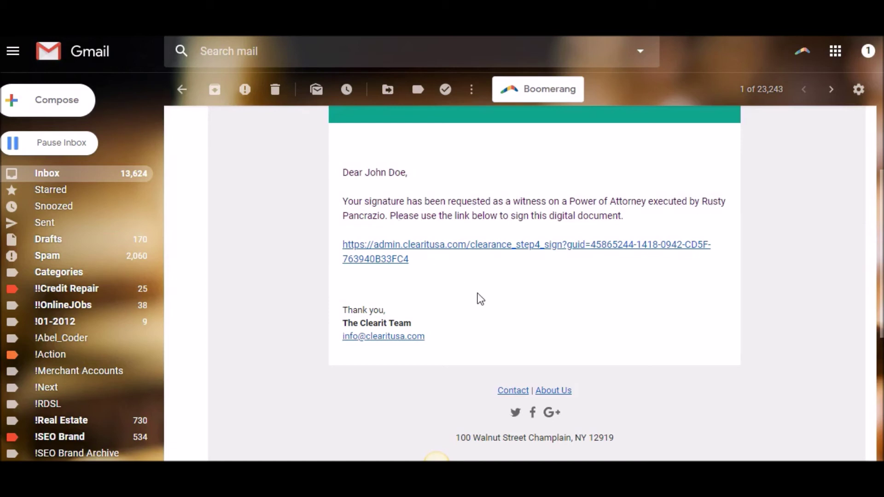
click(434, 246)
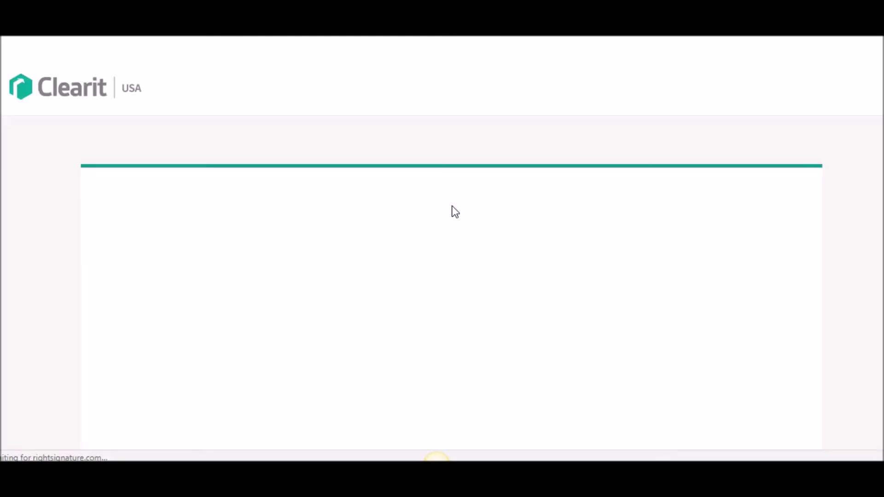
Draw the witness's signature in the Witness signature field and submit it
scroll(377, 249, down, 4)
scroll(366, 257, down, 15)
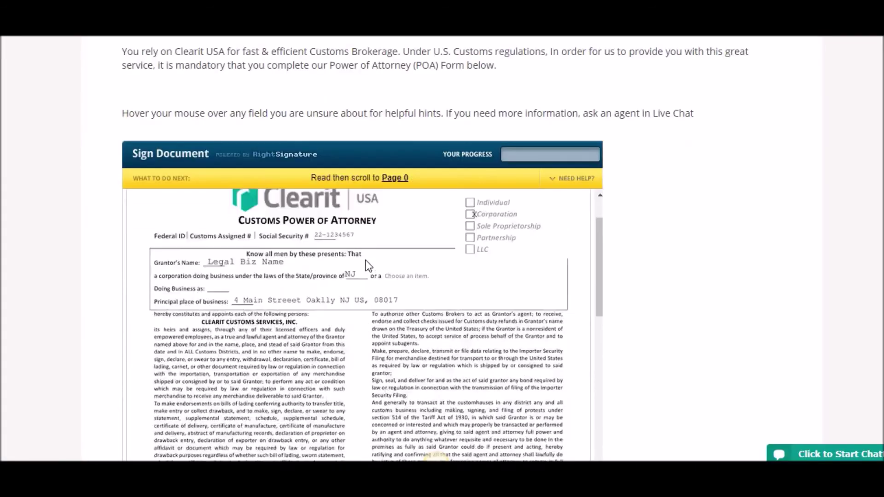
scroll(366, 261, up, 3)
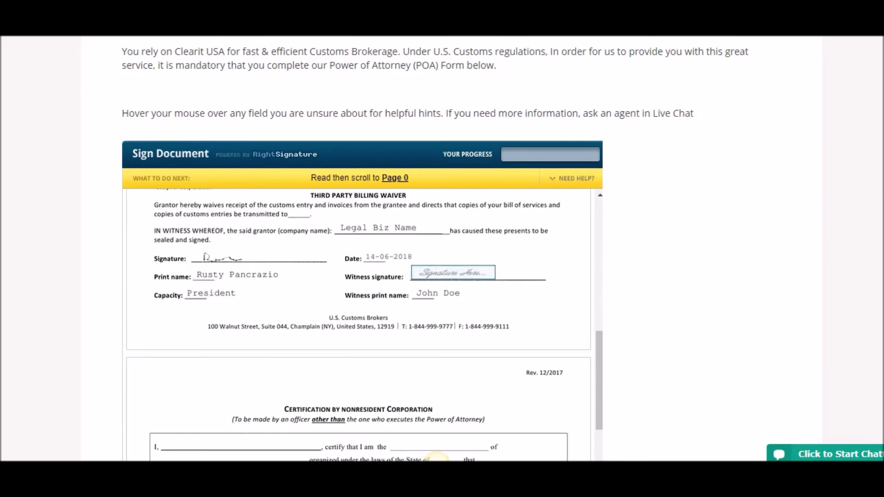
scroll(626, 178, down, 3)
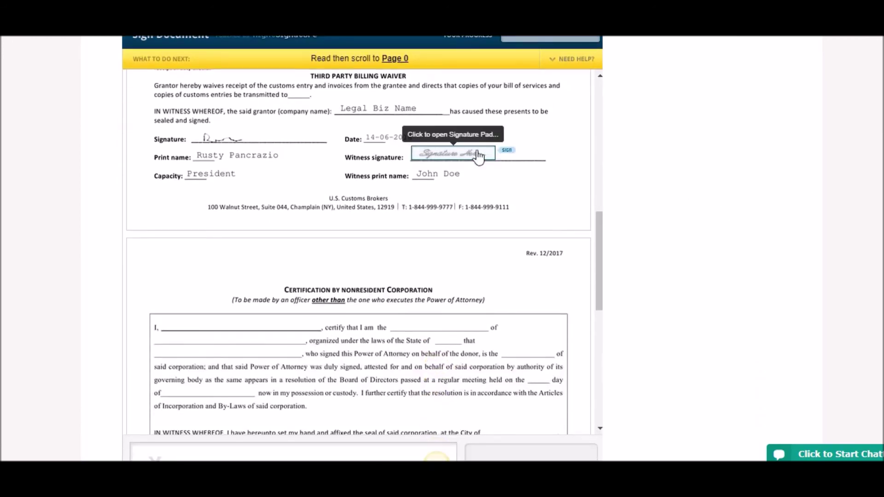
click(469, 157)
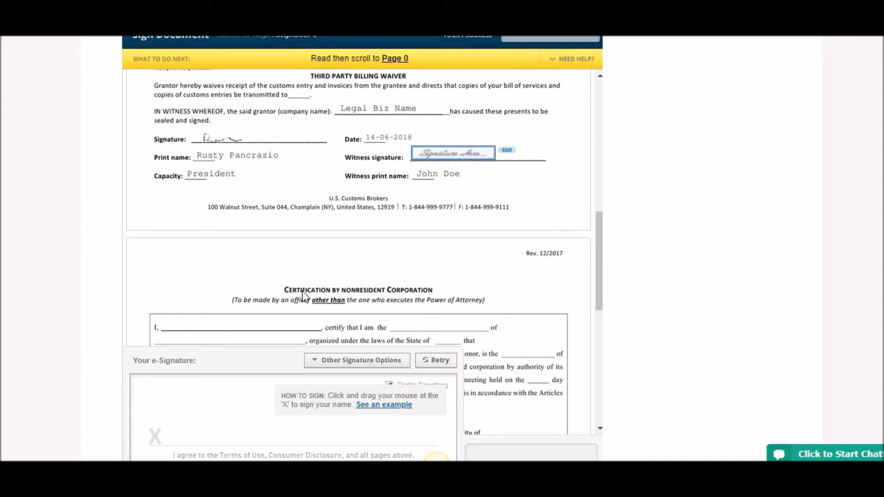
drag(192, 432, 385, 435)
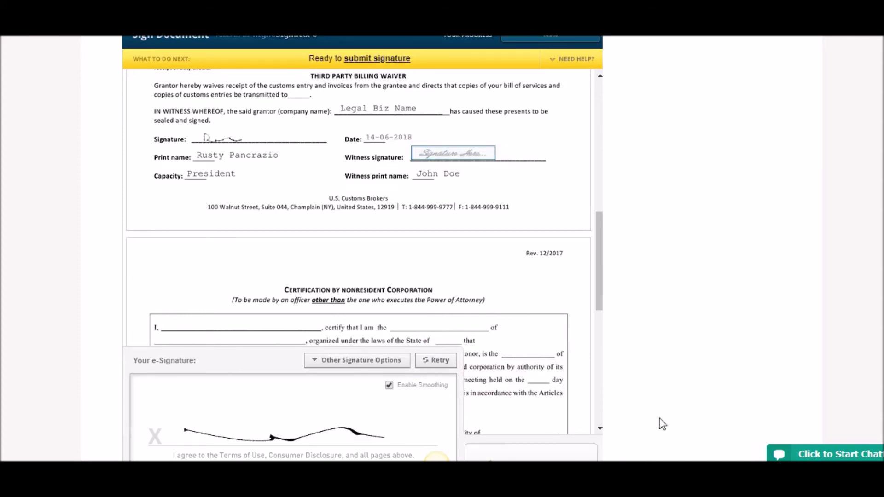
click(537, 339)
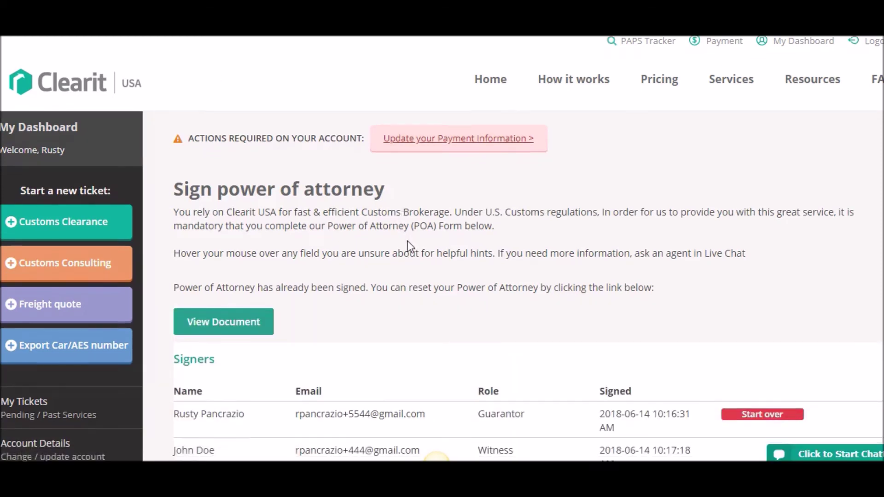
Scroll to the Signers table to confirm both grantor and witness have signed
scroll(408, 245, down, 3)
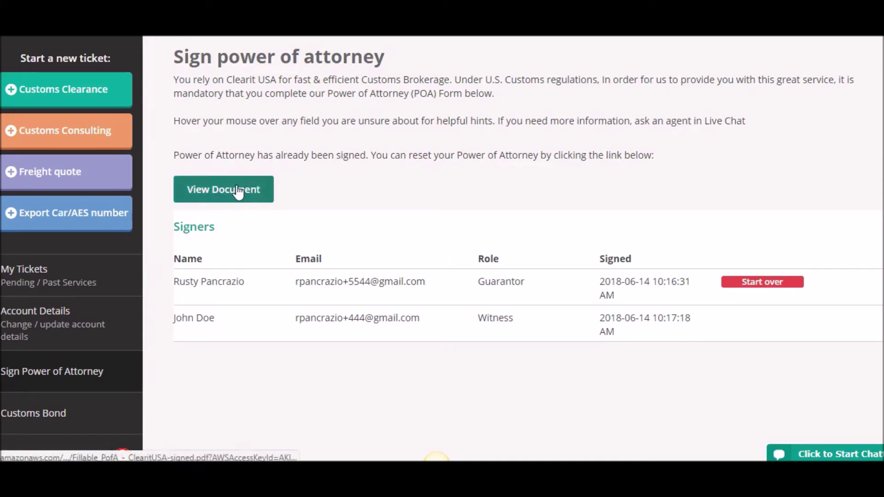
click(218, 189)
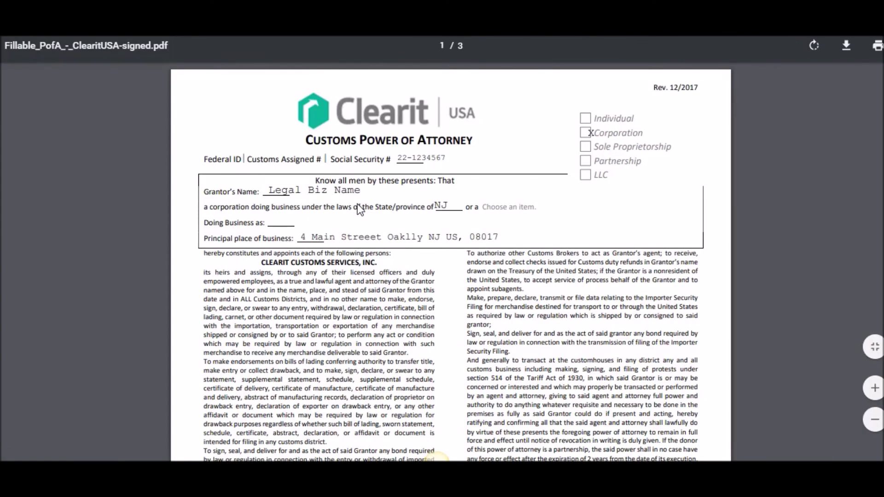
scroll(360, 210, down, 20)
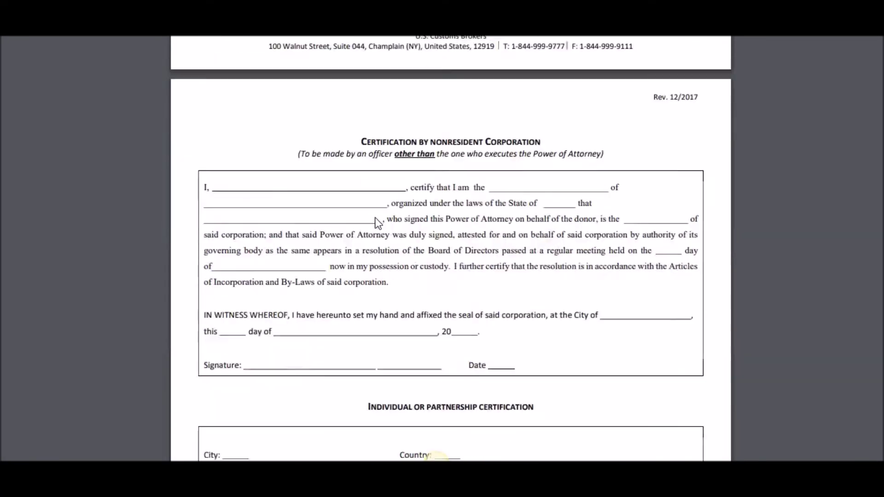
scroll(375, 218, up, 20)
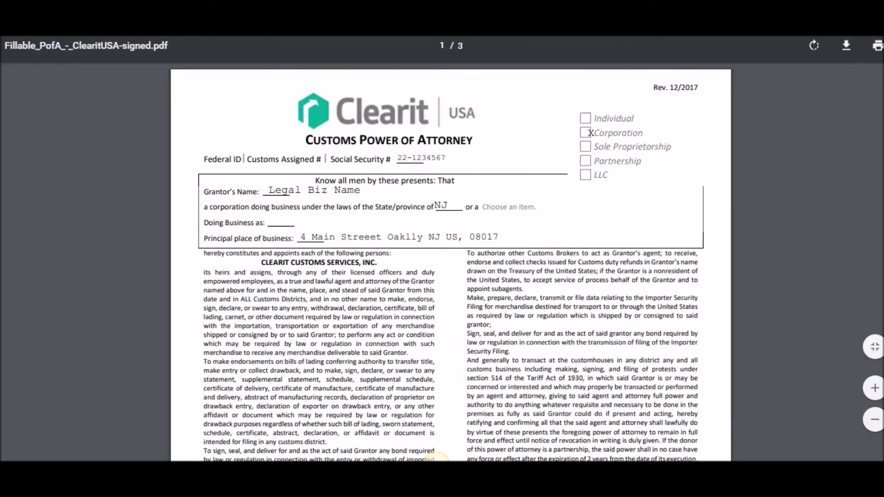
key(ctrl+w)
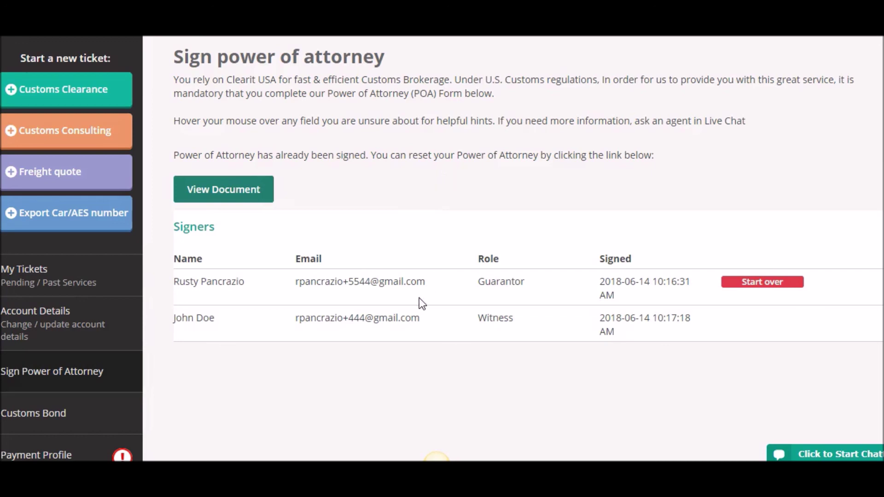
Start over on the Power of Attorney and scroll through the empty Signer and Witness Information form
click(768, 284)
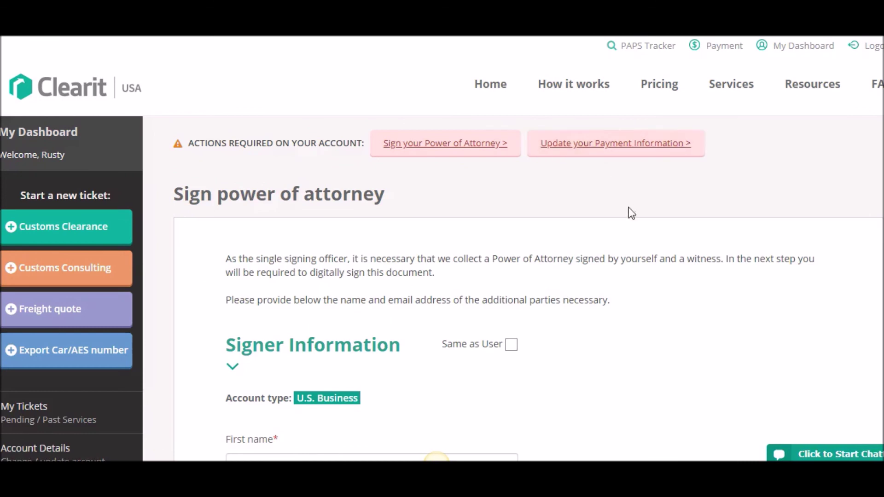
scroll(631, 212, down, 3)
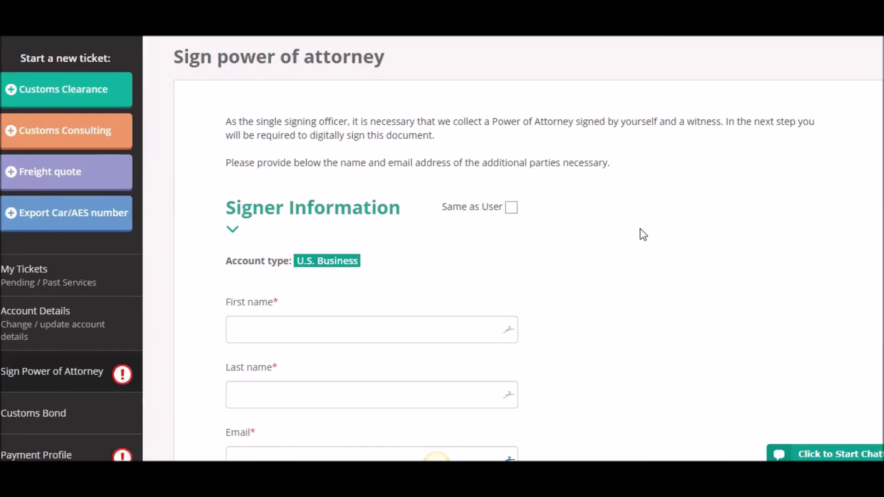
scroll(640, 239, down, 9)
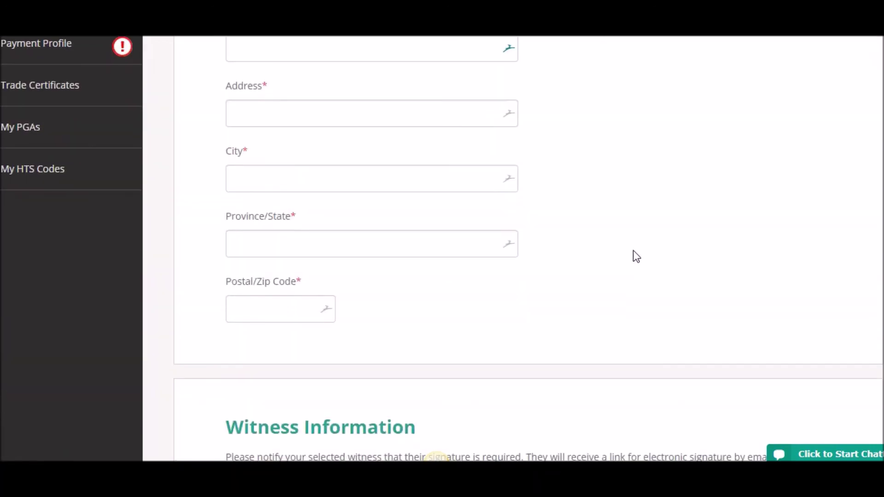
scroll(633, 251, down, 6)
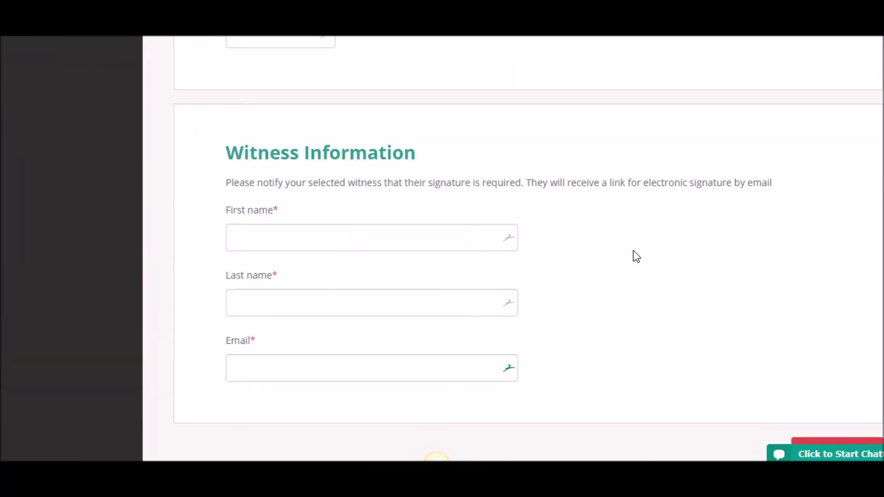
scroll(633, 250, up, 9)
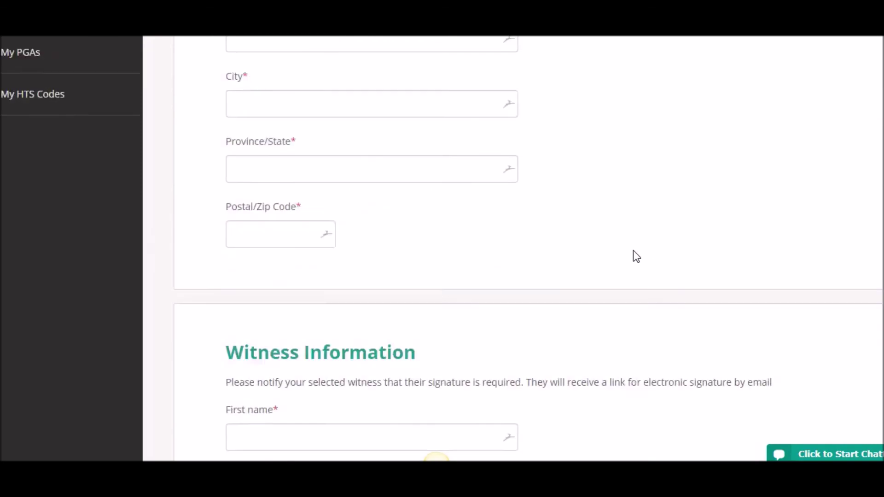